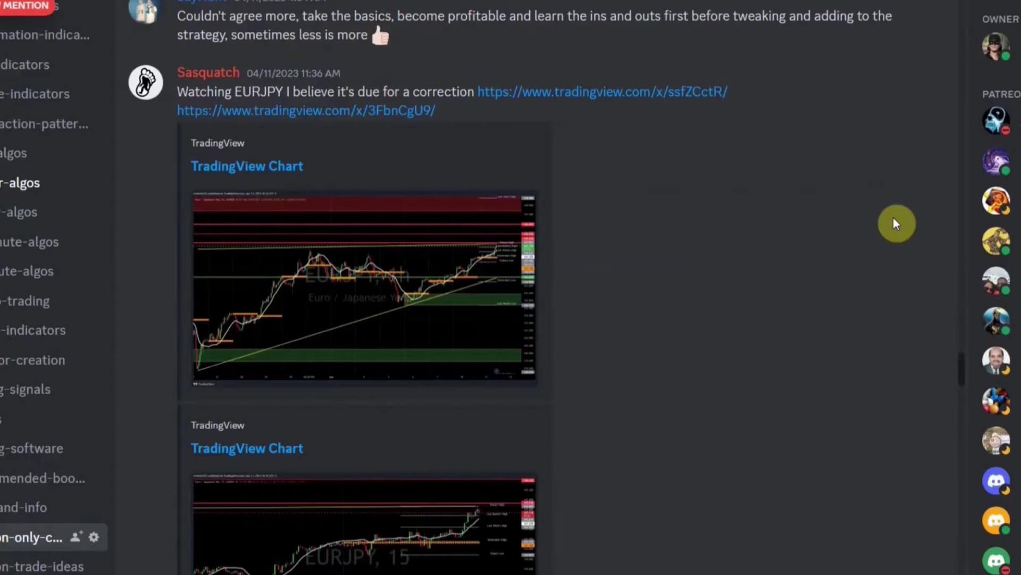
{"action": "scroll", "coordinate": [893, 216], "scroll_direction": "down", "scroll_amount": 2}
{"action": "scroll", "coordinate": [894, 218], "scroll_direction": "down", "scroll_amount": 3}
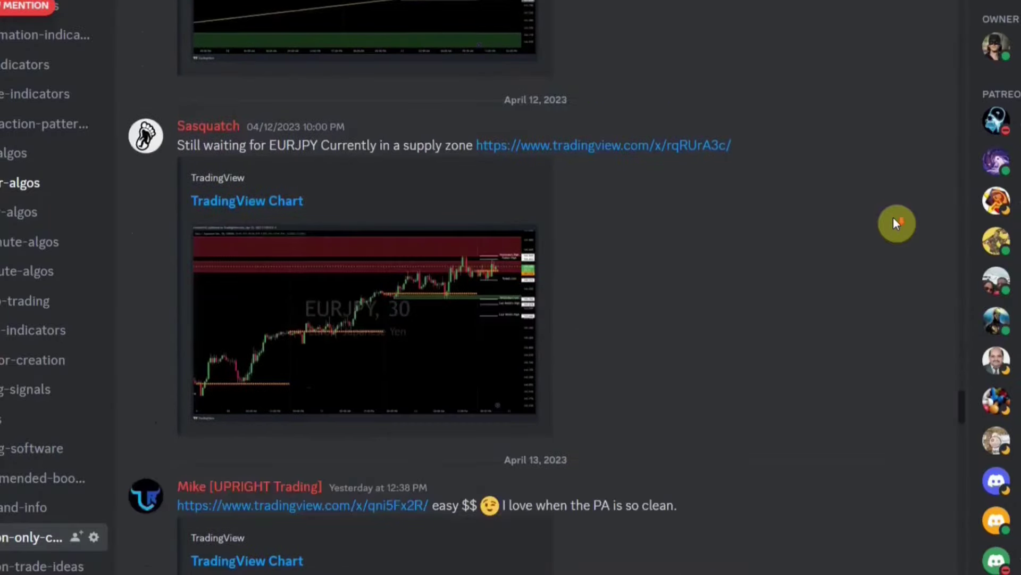
{"action": "scroll", "coordinate": [893, 217], "scroll_direction": "down", "scroll_amount": 2}
{"action": "scroll", "coordinate": [894, 218], "scroll_direction": "down", "scroll_amount": 2}
{"action": "scroll", "coordinate": [894, 218], "scroll_direction": "down", "scroll_amount": 2}
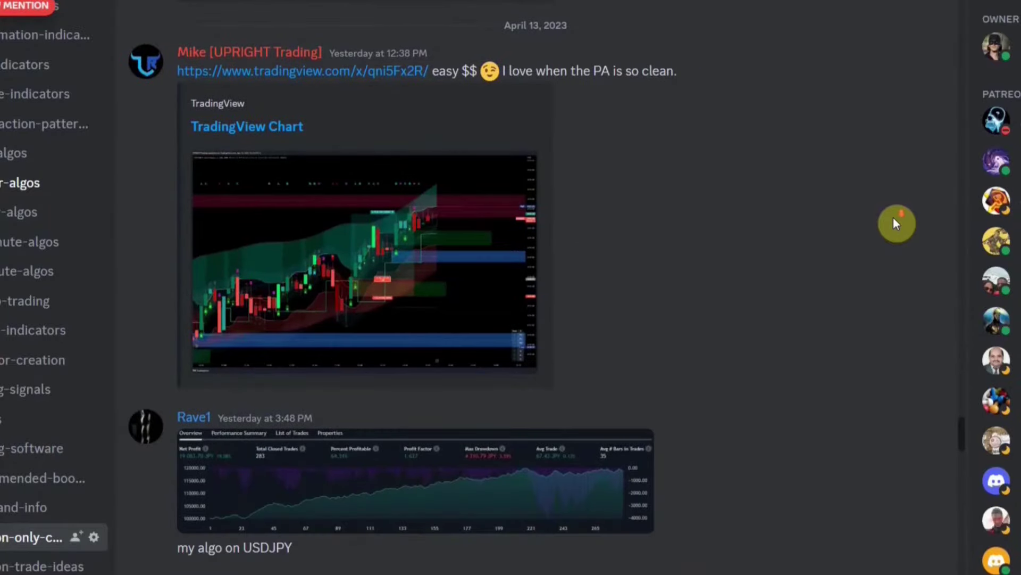
{"action": "scroll", "coordinate": [892, 216], "scroll_direction": "down", "scroll_amount": 3}
{"action": "scroll", "coordinate": [893, 216], "scroll_direction": "down", "scroll_amount": 1}
{"action": "scroll", "coordinate": [893, 217], "scroll_direction": "down", "scroll_amount": 2}
{"action": "scroll", "coordinate": [893, 217], "scroll_direction": "down", "scroll_amount": 2}
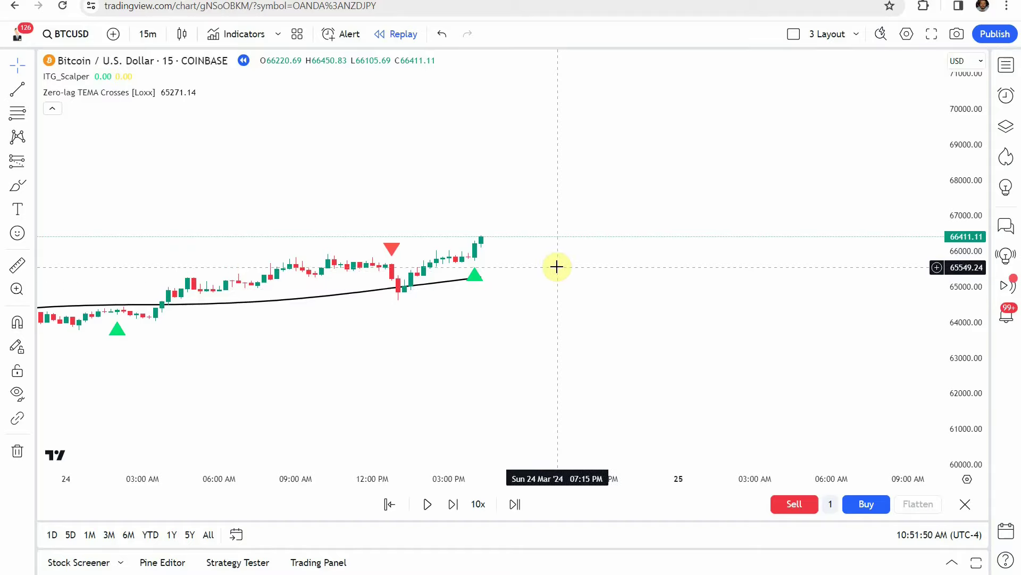
{"action": "mouse_move", "coordinate": [66, 76]}
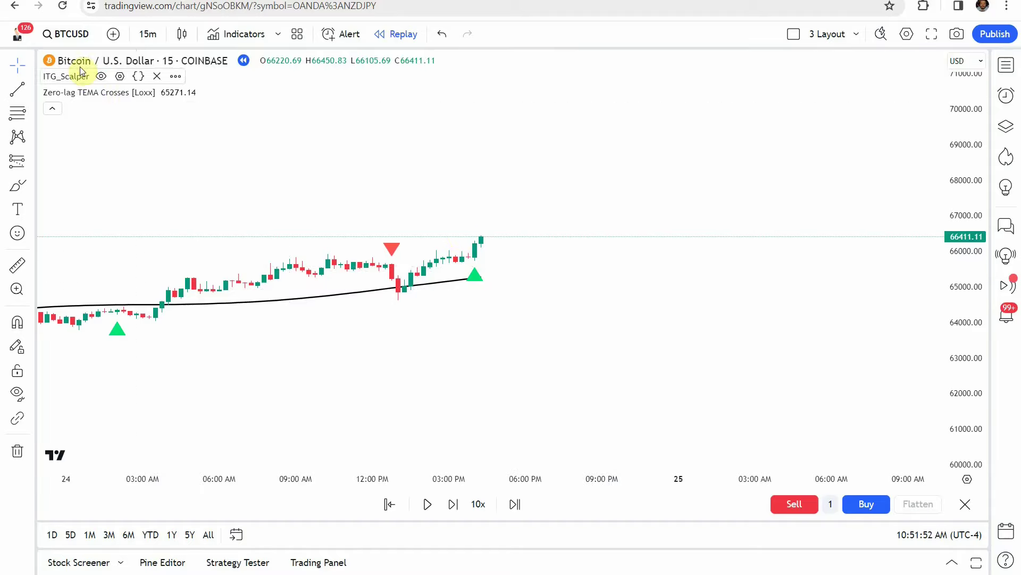
Hide both indicators, look up ITG Scalper, then re-show ITG_Scalper and open its settings.
{"action": "left_click", "coordinate": [101, 77]}
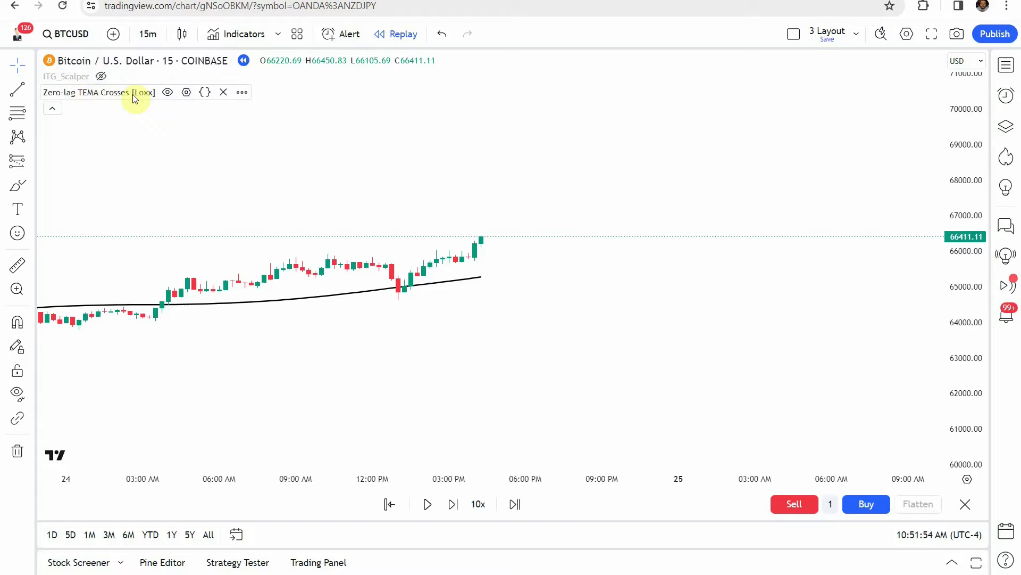
{"action": "left_click", "coordinate": [168, 92]}
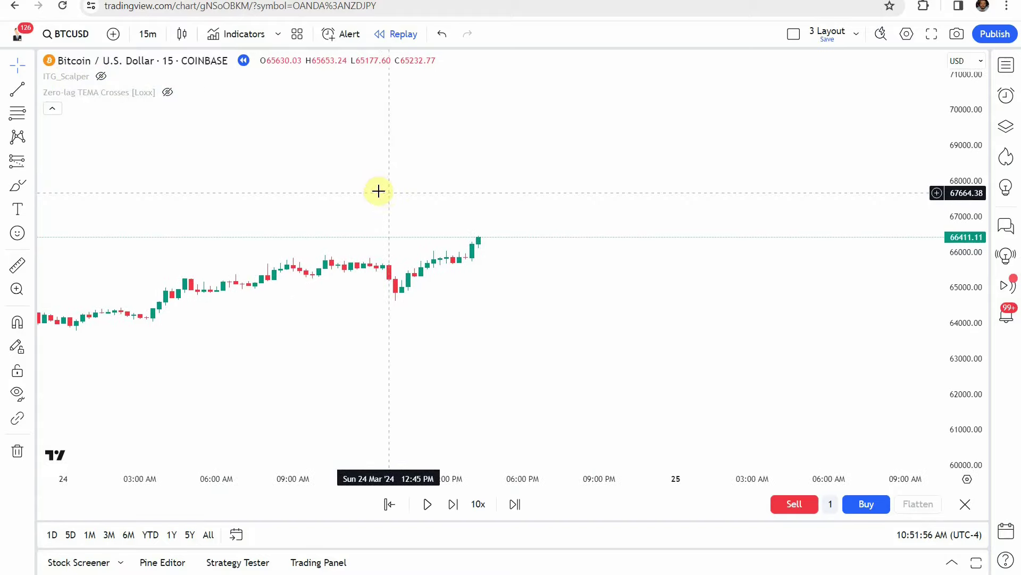
{"action": "left_click", "coordinate": [240, 34]}
{"action": "type", "text": "ITG Scalper"}
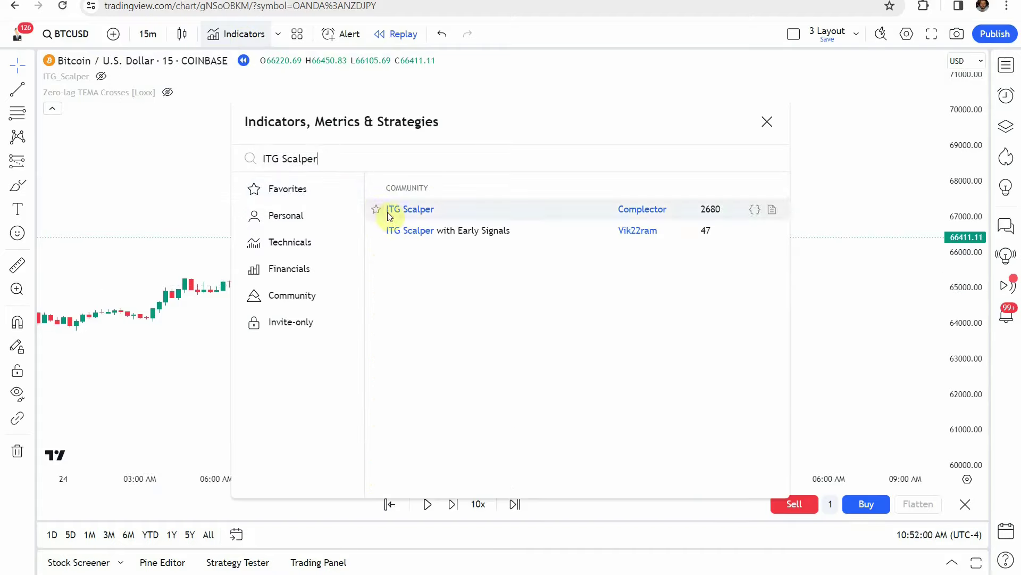
{"action": "mouse_move", "coordinate": [449, 212]}
{"action": "left_click", "coordinate": [767, 121]}
{"action": "mouse_move", "coordinate": [68, 76]}
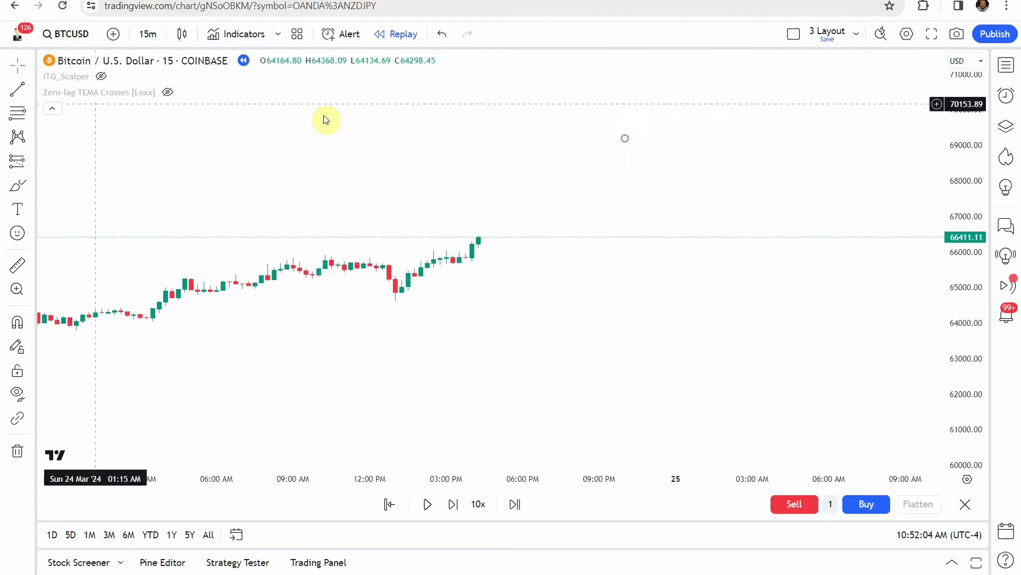
{"action": "left_click", "coordinate": [100, 76]}
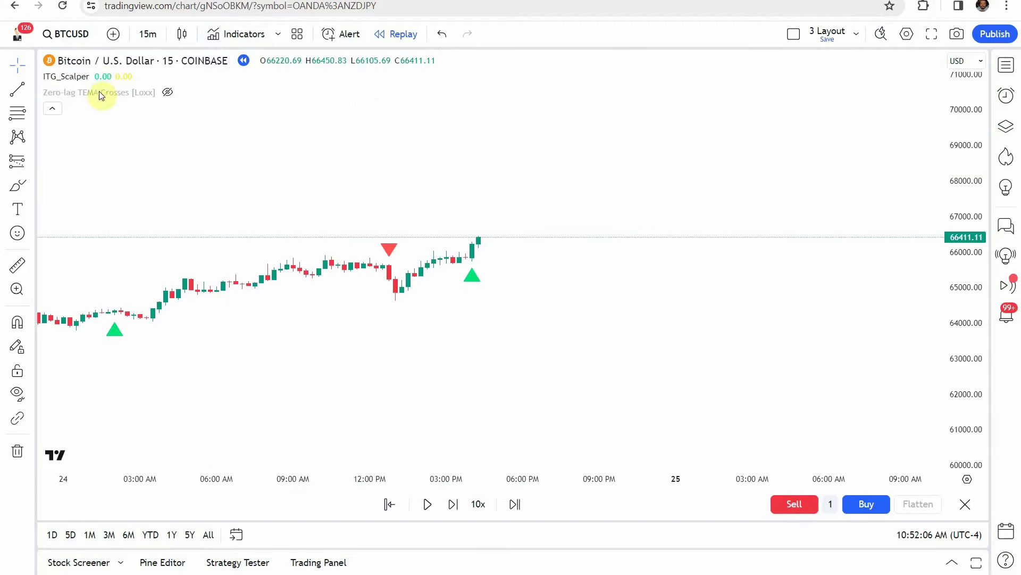
{"action": "left_click", "coordinate": [120, 76]}
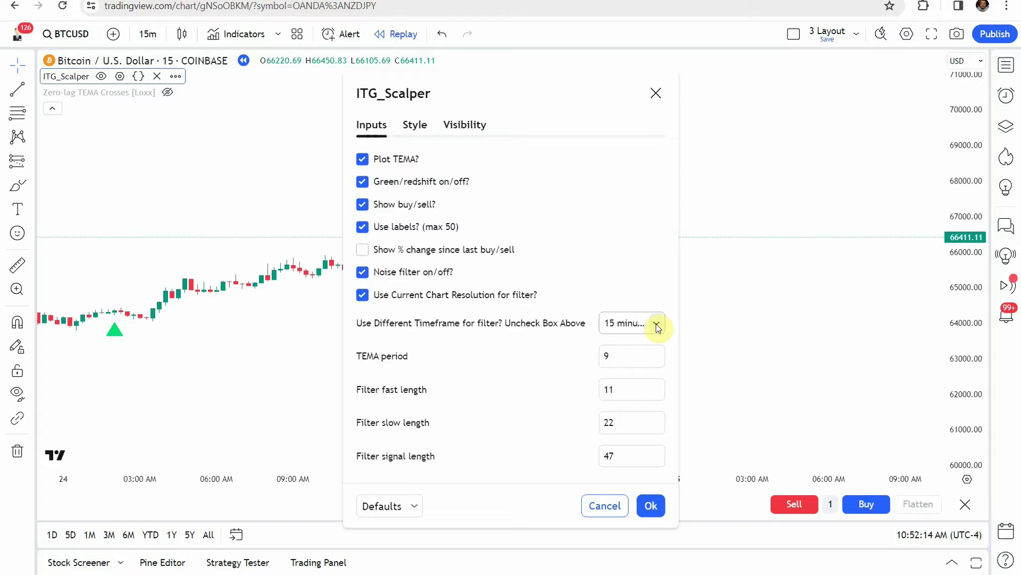
Keep ITG_Scalper inputs TEMA 9 and filters 11, 22, 47, review Style, and close settings.
{"action": "double_click", "coordinate": [634, 359]}
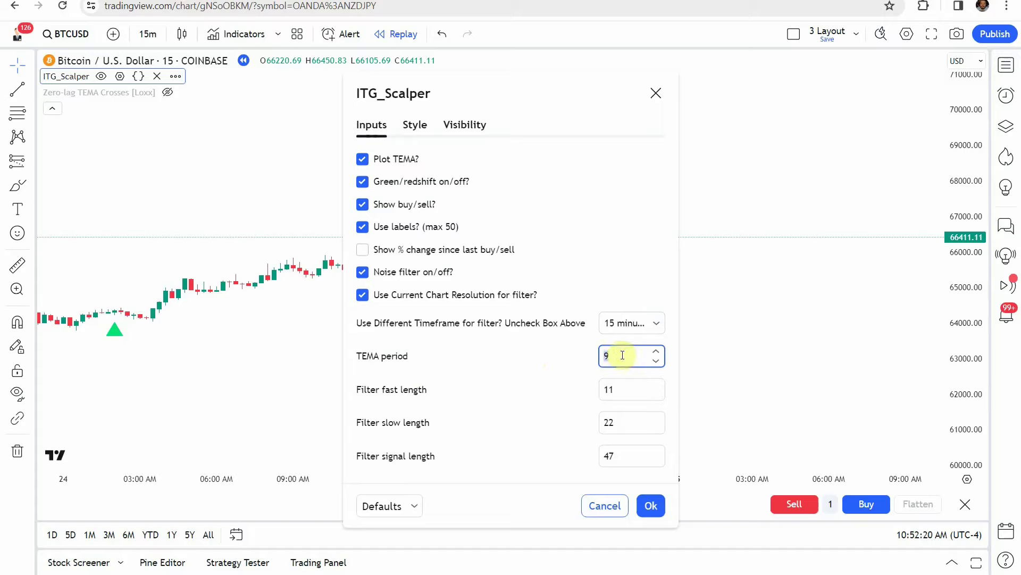
{"action": "double_click", "coordinate": [612, 390]}
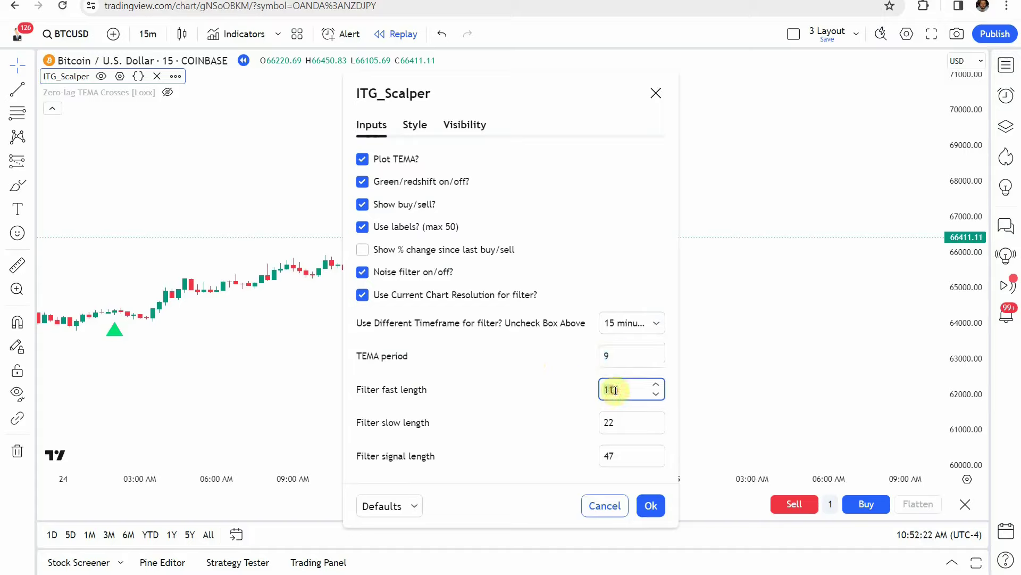
{"action": "double_click", "coordinate": [615, 427]}
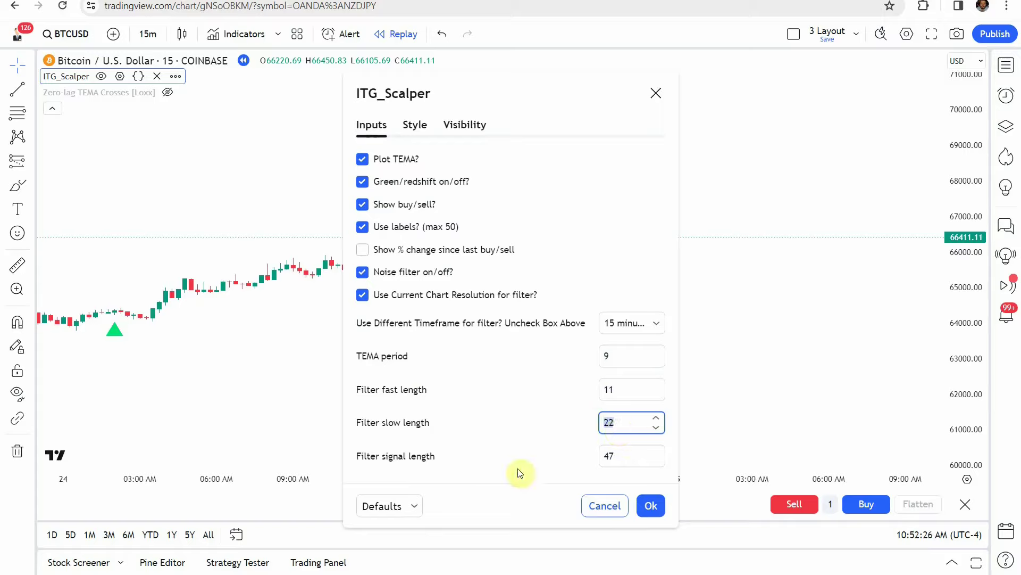
{"action": "double_click", "coordinate": [628, 457]}
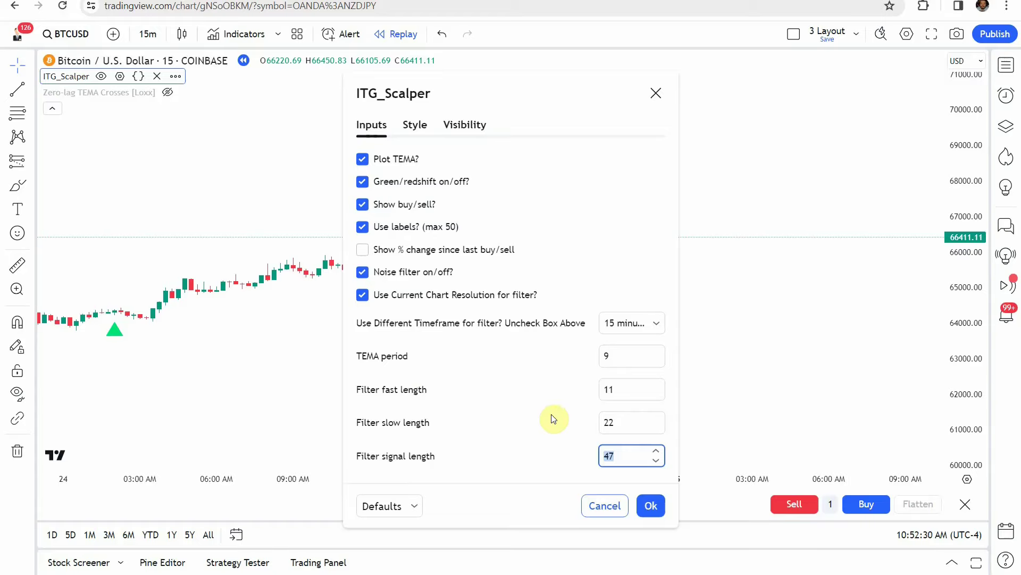
{"action": "left_click", "coordinate": [407, 124]}
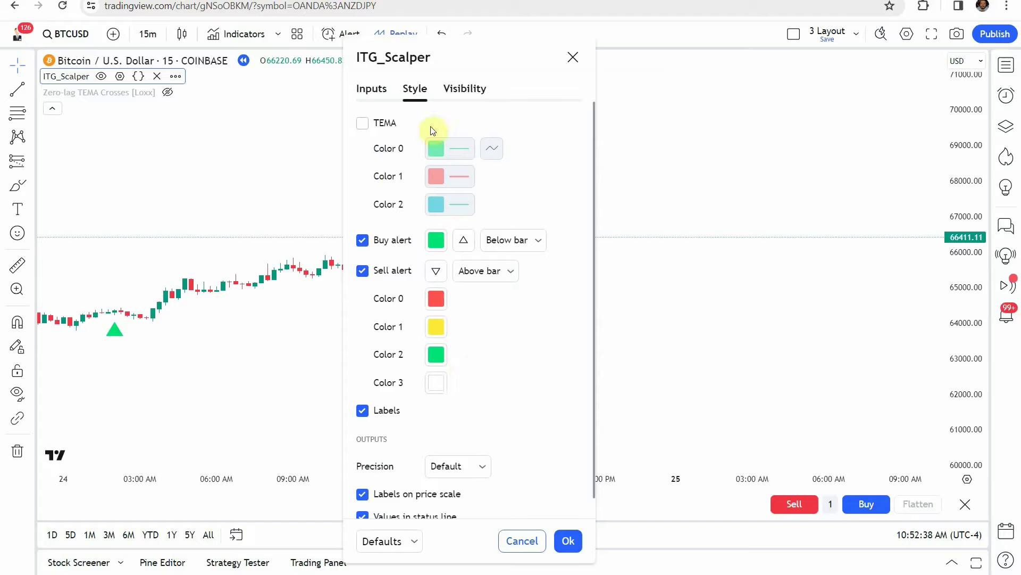
{"action": "left_click", "coordinate": [567, 541]}
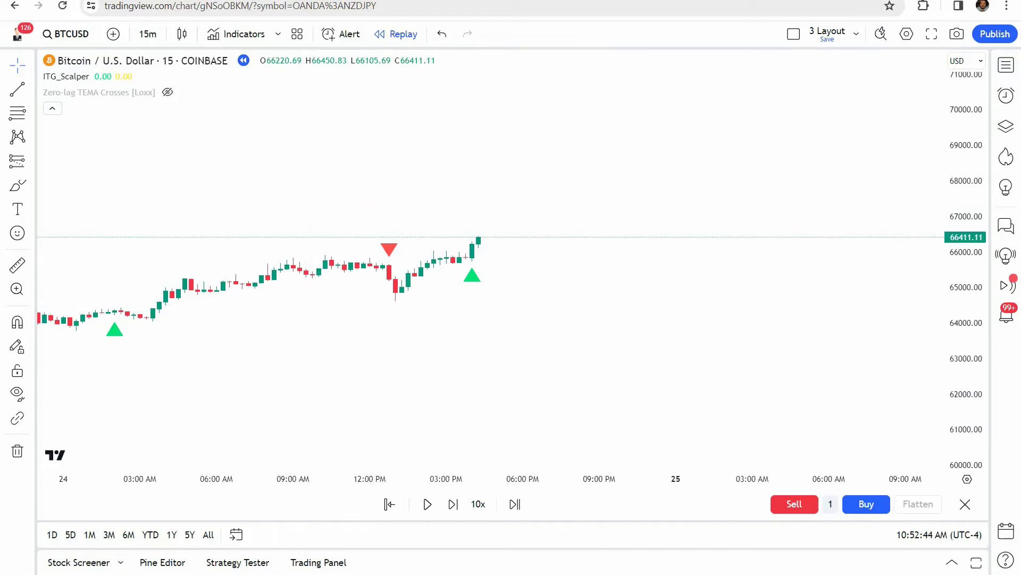
Look up Zero-lag TEMA Crosses, then unhide it and open its settings.
{"action": "left_click", "coordinate": [239, 33]}
{"action": "type", "text": "Zero-lag TEMA Crosses"}
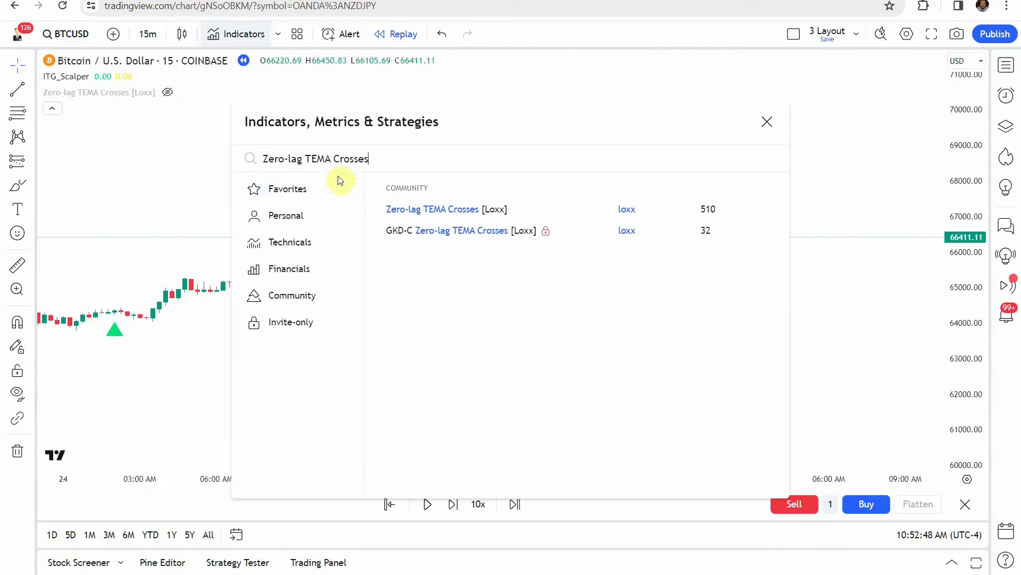
{"action": "mouse_move", "coordinate": [479, 212]}
{"action": "left_click", "coordinate": [767, 122]}
{"action": "mouse_move", "coordinate": [99, 92]}
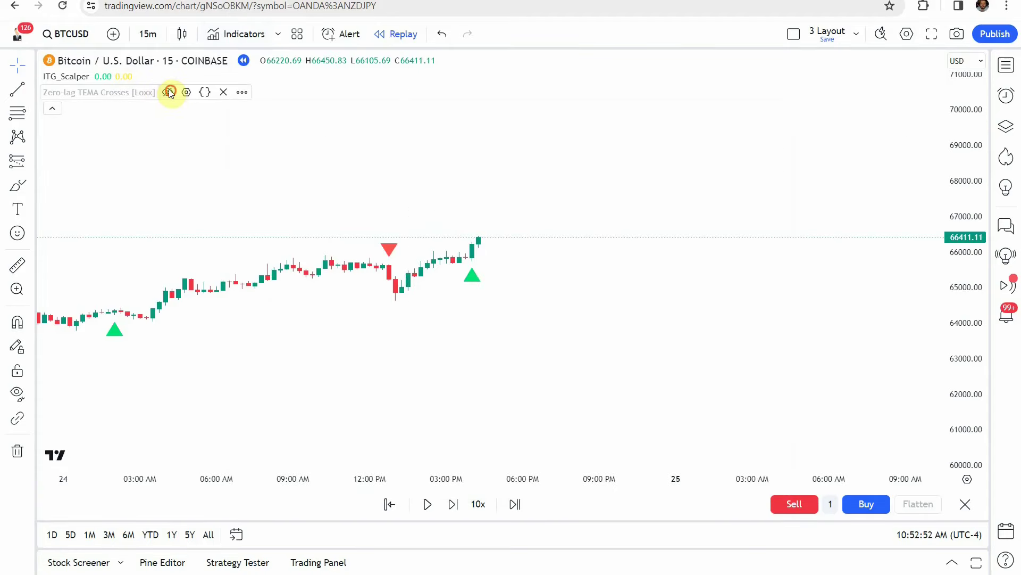
{"action": "left_click", "coordinate": [185, 92]}
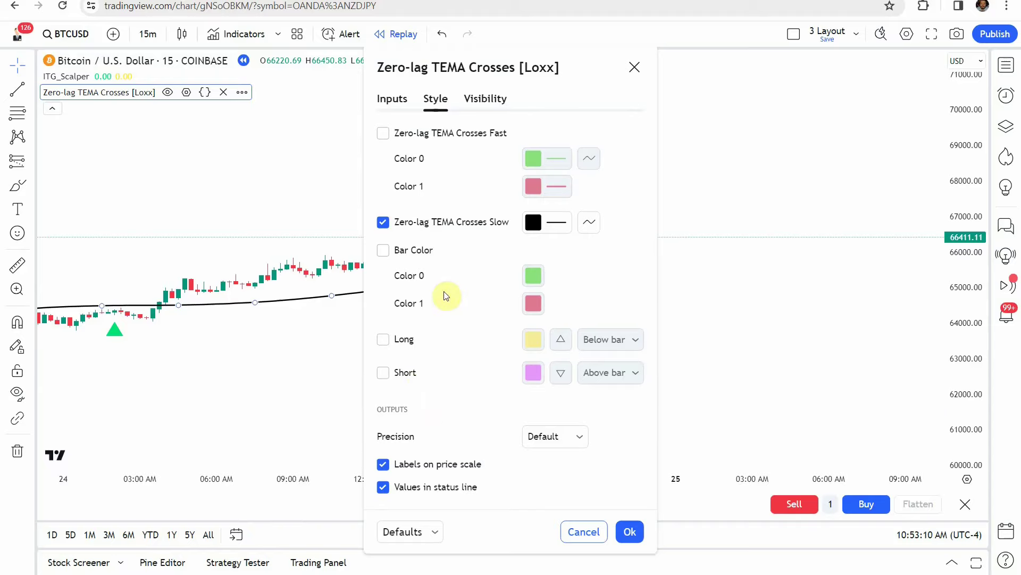
Check the slow TEMA line's black colour, then close the Zero-lag TEMA Crosses settings.
{"action": "left_click", "coordinate": [534, 223]}
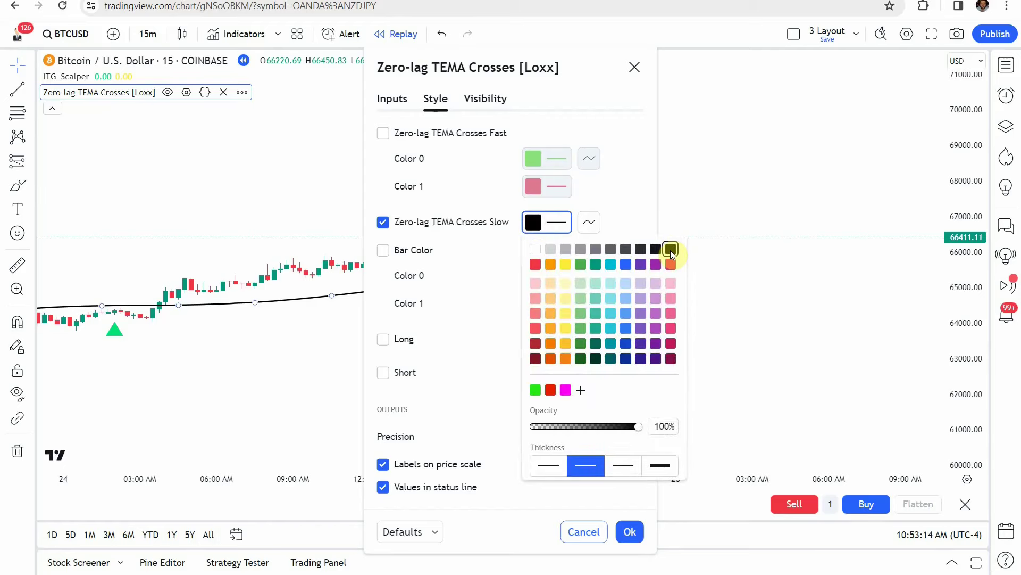
{"action": "left_click", "coordinate": [587, 206]}
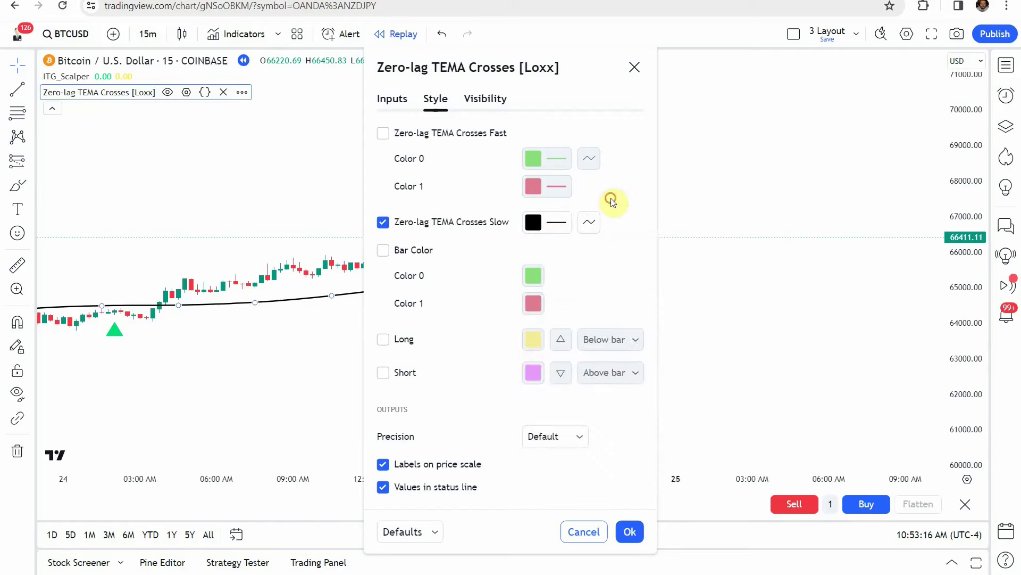
{"action": "left_click", "coordinate": [629, 530]}
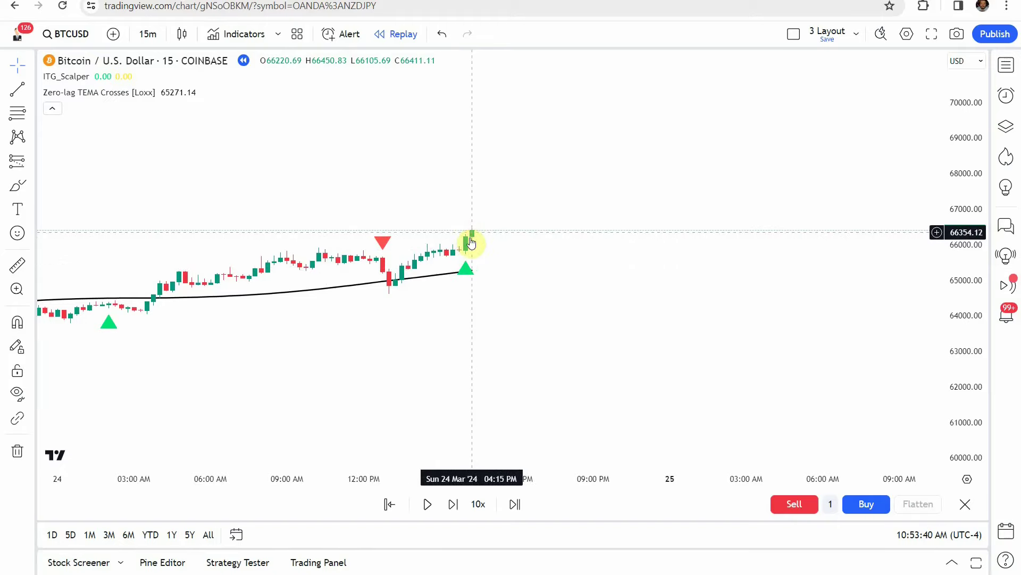
{"action": "left_click_drag", "start_coordinate": [495, 292], "coordinate": [484, 287]}
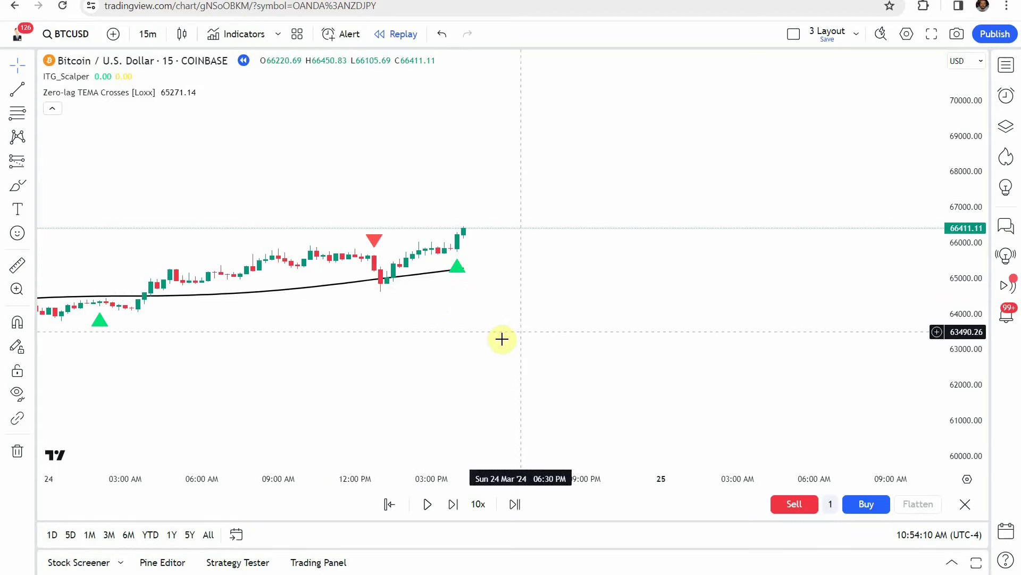
{"action": "left_click_drag", "start_coordinate": [477, 319], "coordinate": [474, 316]}
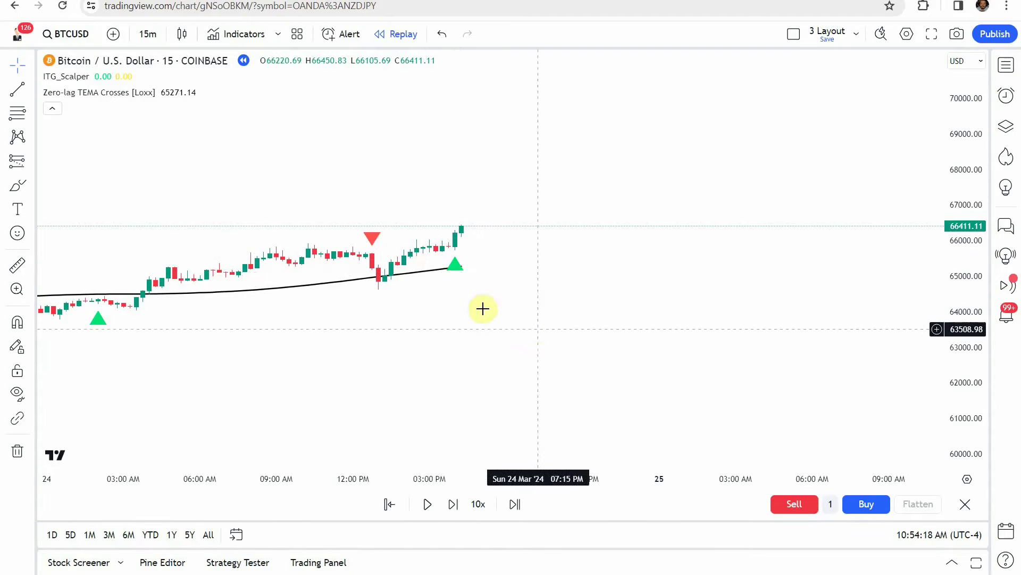
{"action": "left_click_drag", "start_coordinate": [538, 328], "coordinate": [536, 335]}
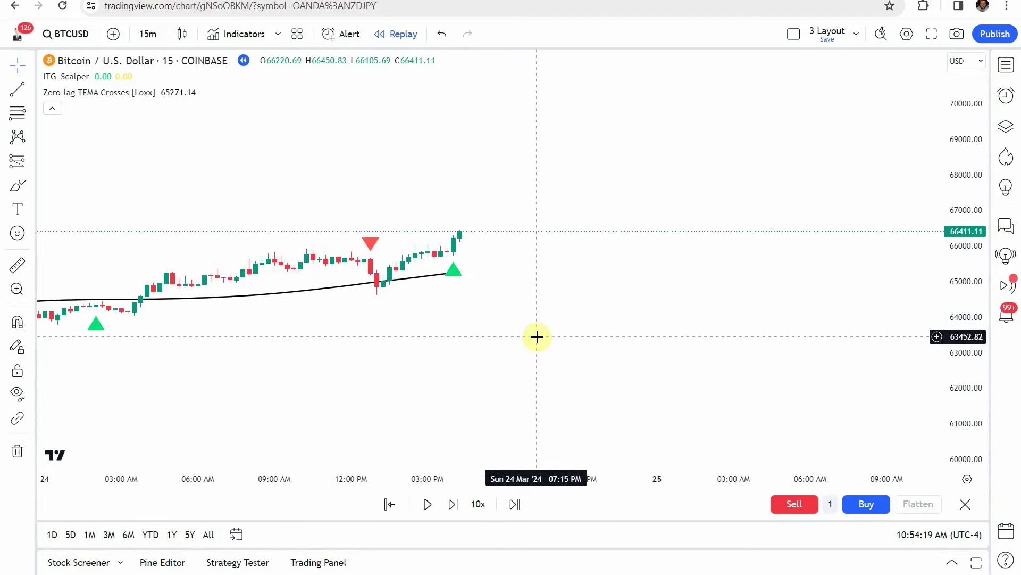
Place a long position at the latest candle with a lowered stop and raised target.
{"action": "left_click", "coordinate": [34, 162]}
{"action": "left_click", "coordinate": [66, 174]}
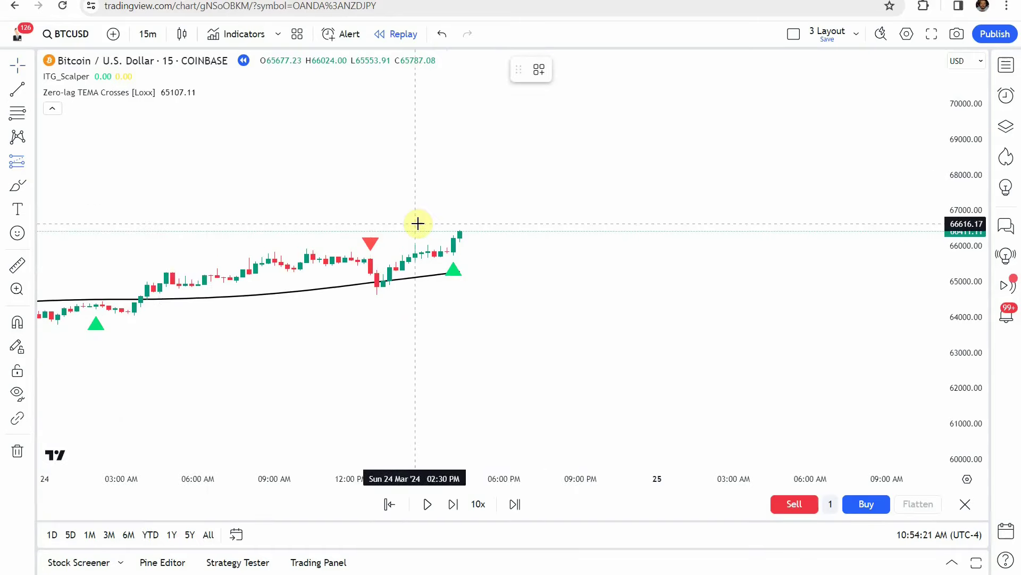
{"action": "left_click", "coordinate": [466, 231]}
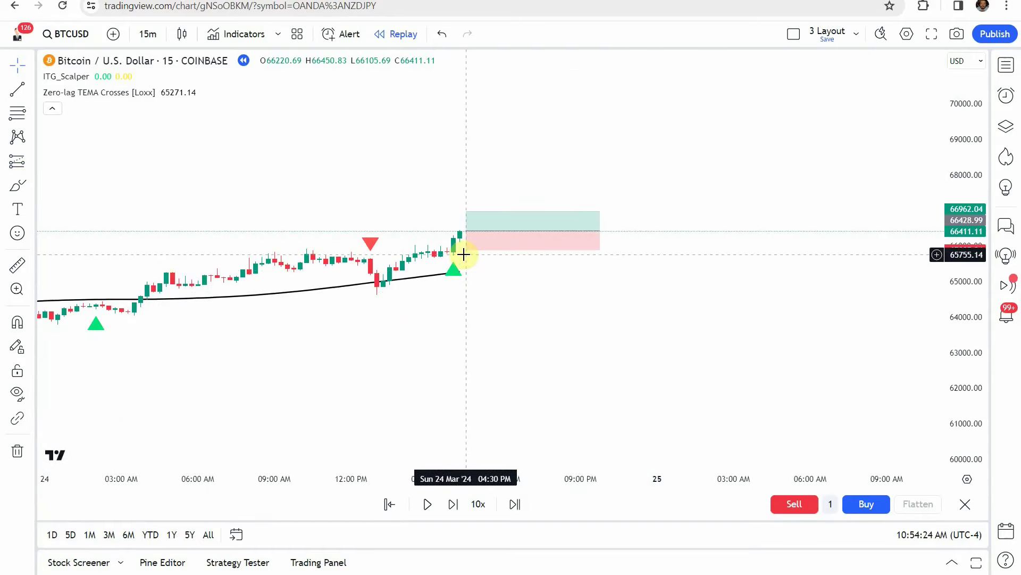
{"action": "mouse_move", "coordinate": [459, 252]}
{"action": "left_mouse_down"}
{"action": "mouse_move", "coordinate": [461, 285]}
{"action": "mouse_move", "coordinate": [420, 315]}
{"action": "left_mouse_up"}
{"action": "left_click_drag", "start_coordinate": [455, 243], "coordinate": [454, 170]}
{"action": "left_click", "coordinate": [410, 223]}
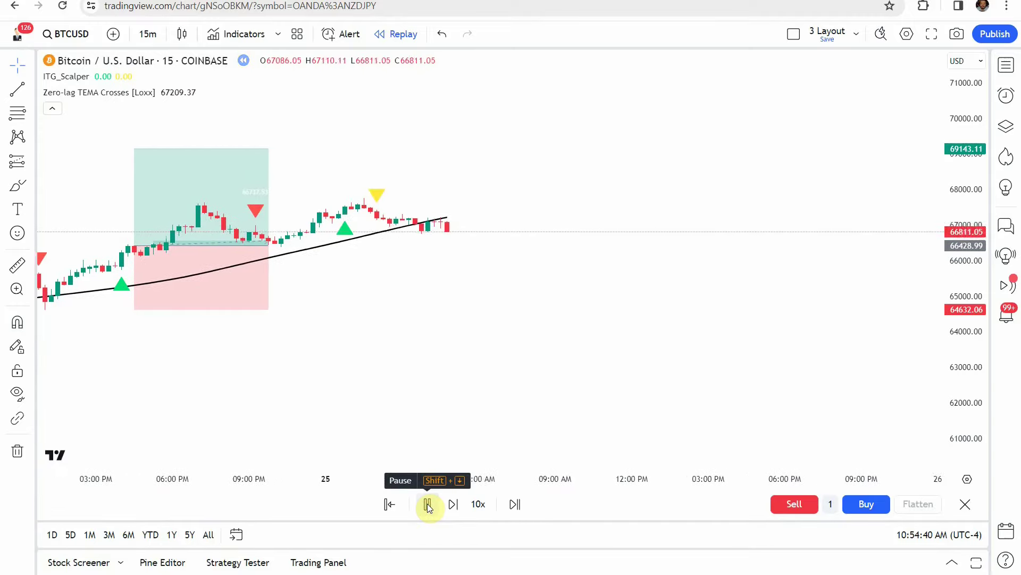
Pause replay once the target is hit, review the long trade's result, and delete it.
{"action": "left_click", "coordinate": [428, 504]}
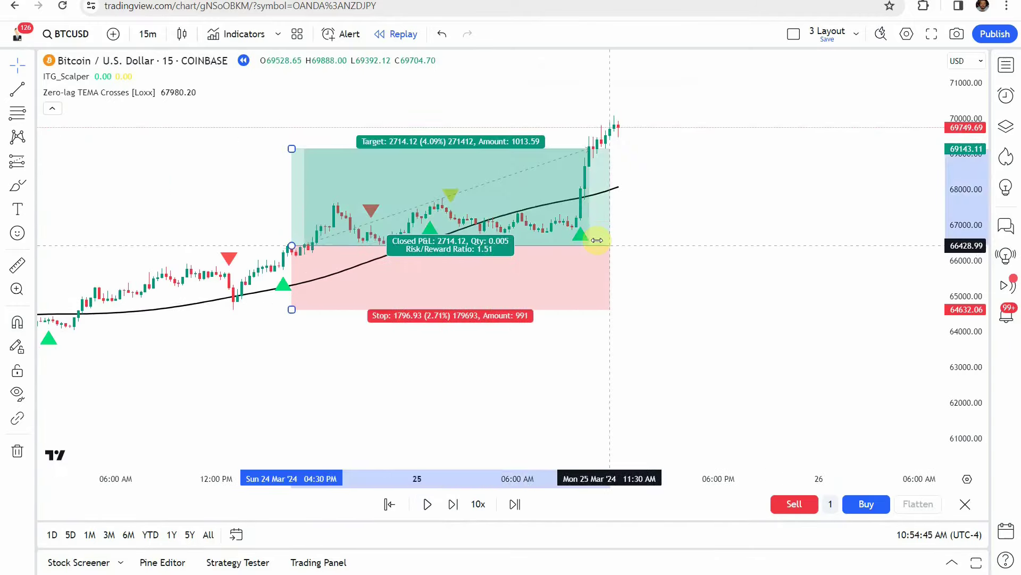
{"action": "scroll", "coordinate": [616, 244], "scroll_direction": "down", "scroll_amount": 3}
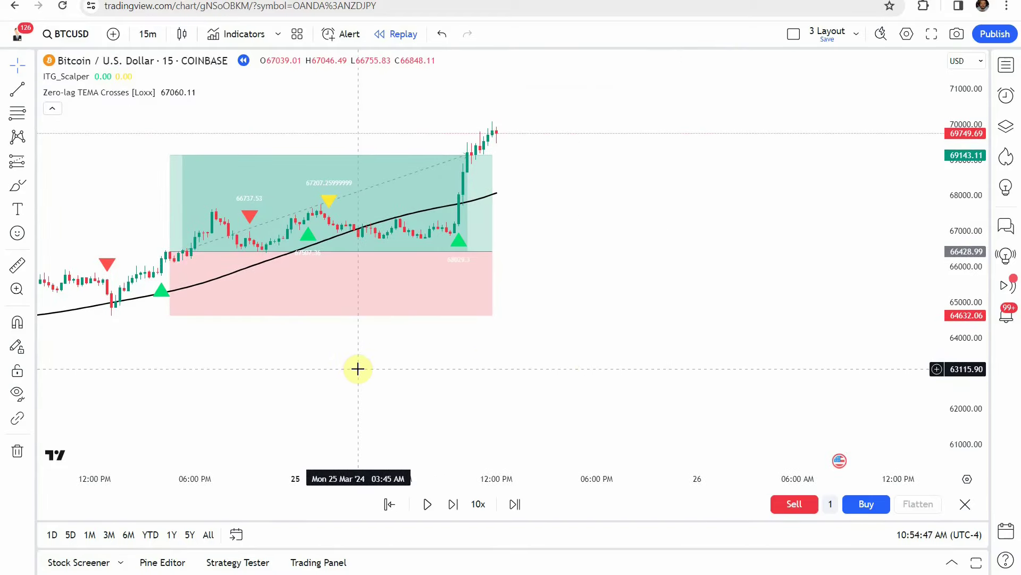
{"action": "left_click", "coordinate": [201, 225]}
{"action": "left_click", "coordinate": [471, 143]}
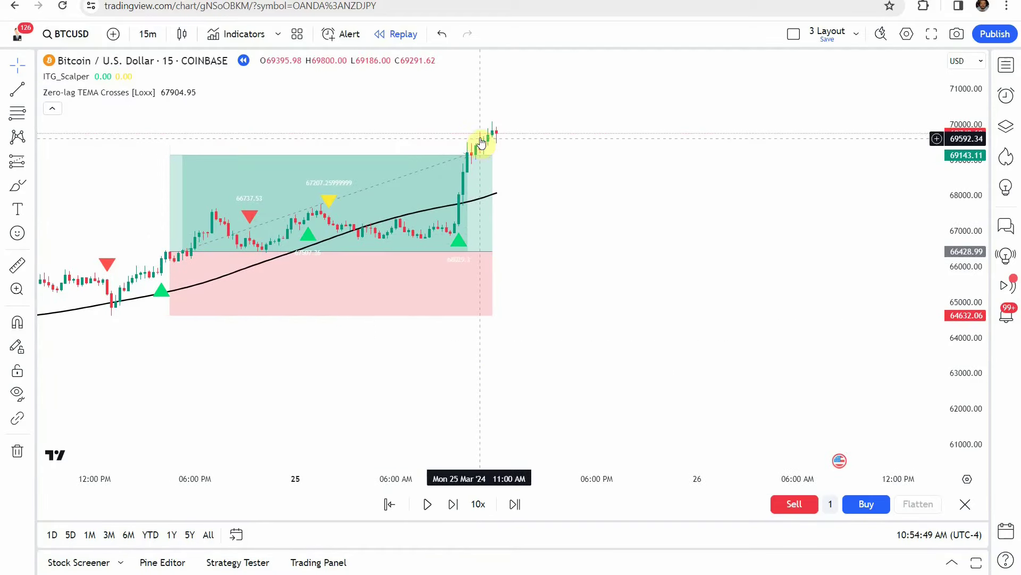
{"action": "left_click", "coordinate": [436, 265]}
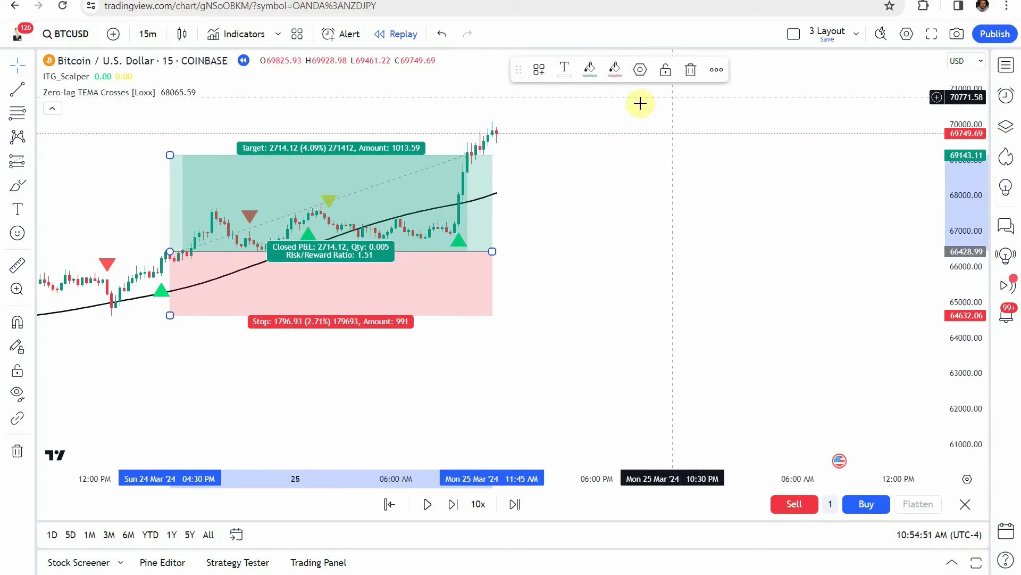
{"action": "left_click", "coordinate": [680, 78]}
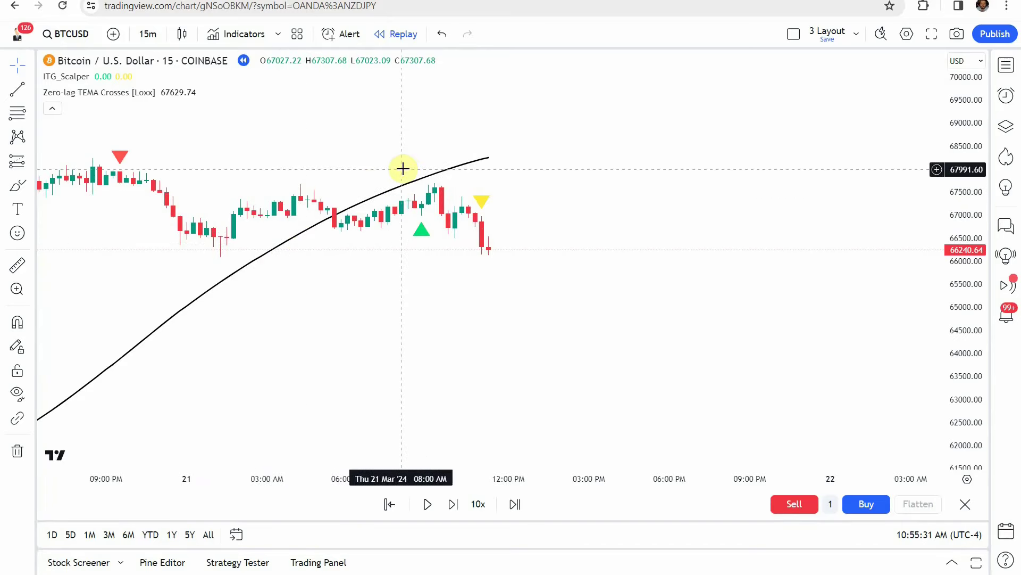
Place a short position at the latest candle, stop near 67,630.42, target near 64,105.30.
{"action": "left_click_drag", "start_coordinate": [486, 301], "coordinate": [482, 304]}
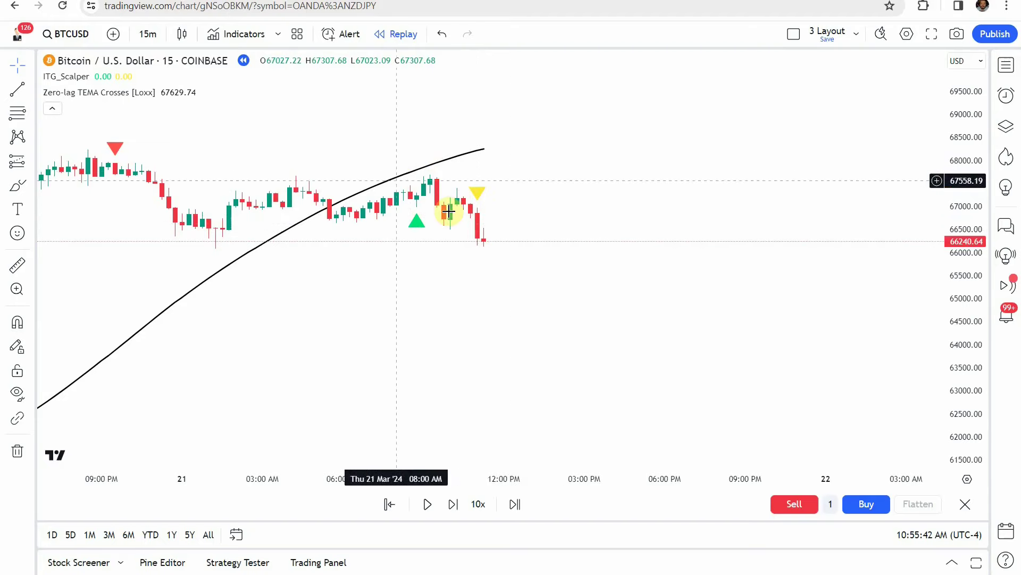
{"action": "left_click", "coordinate": [33, 159]}
{"action": "left_click", "coordinate": [80, 204]}
{"action": "left_click", "coordinate": [486, 243]}
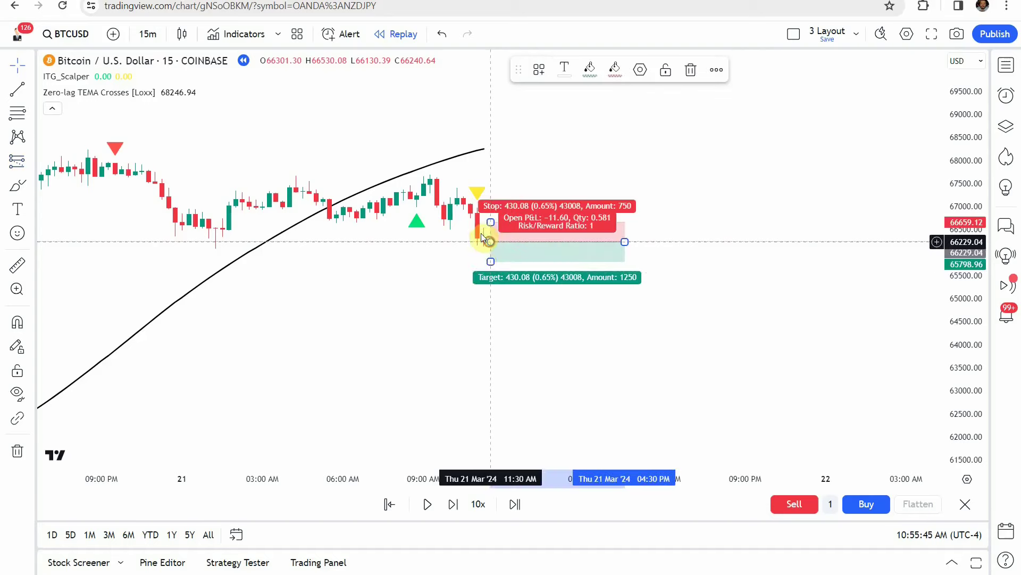
{"action": "mouse_move", "coordinate": [490, 223]}
{"action": "left_mouse_down"}
{"action": "mouse_move", "coordinate": [490, 177]}
{"action": "mouse_move", "coordinate": [505, 289]}
{"action": "left_mouse_up"}
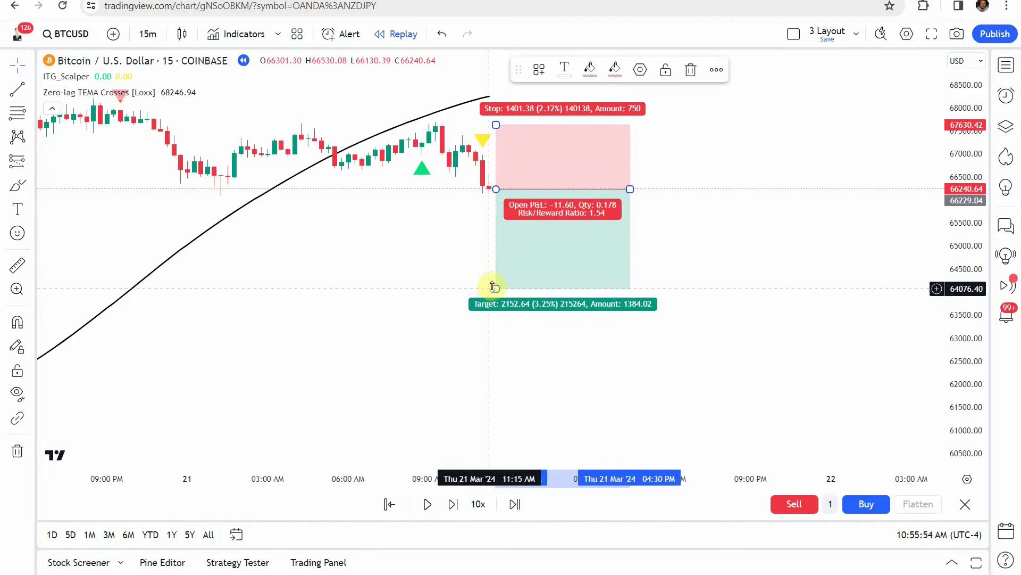
{"action": "left_click_drag", "start_coordinate": [495, 287], "coordinate": [404, 365]}
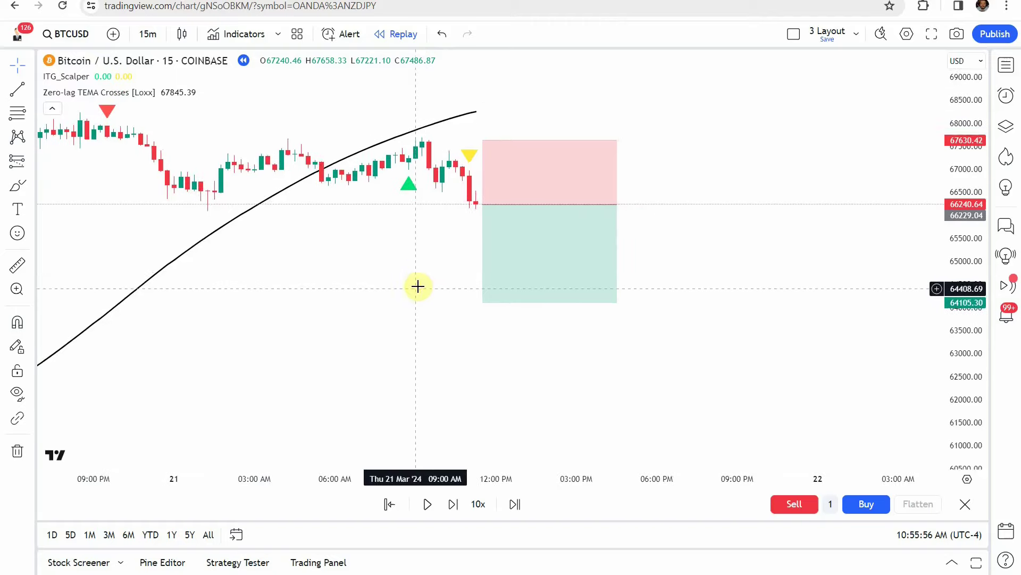
Replay to the 64,105 target, then check the short trade's 2,123.74 closed P&L.
{"action": "left_click", "coordinate": [427, 505]}
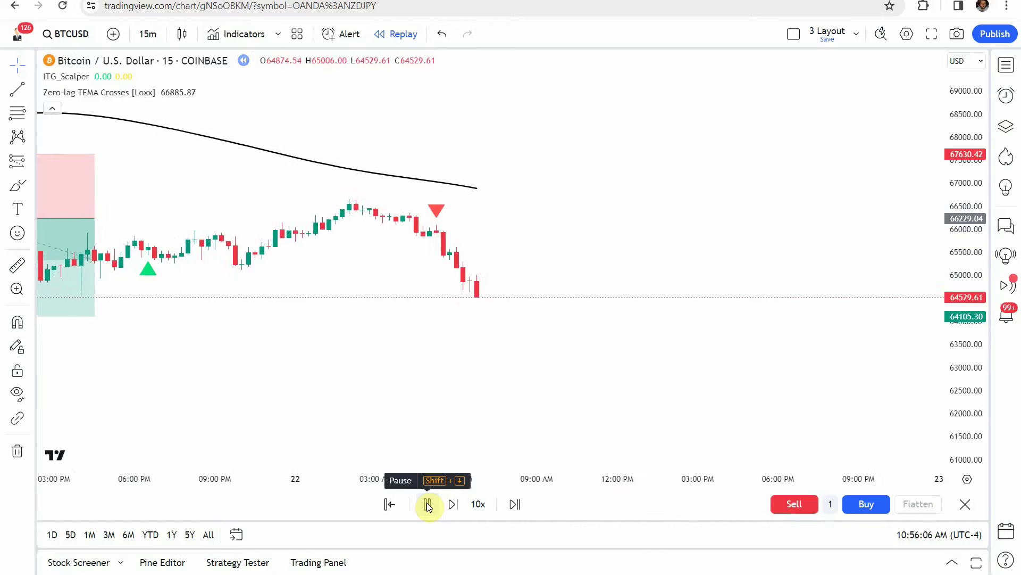
{"action": "left_click", "coordinate": [427, 504]}
{"action": "left_click_drag", "start_coordinate": [511, 342], "coordinate": [315, 361]}
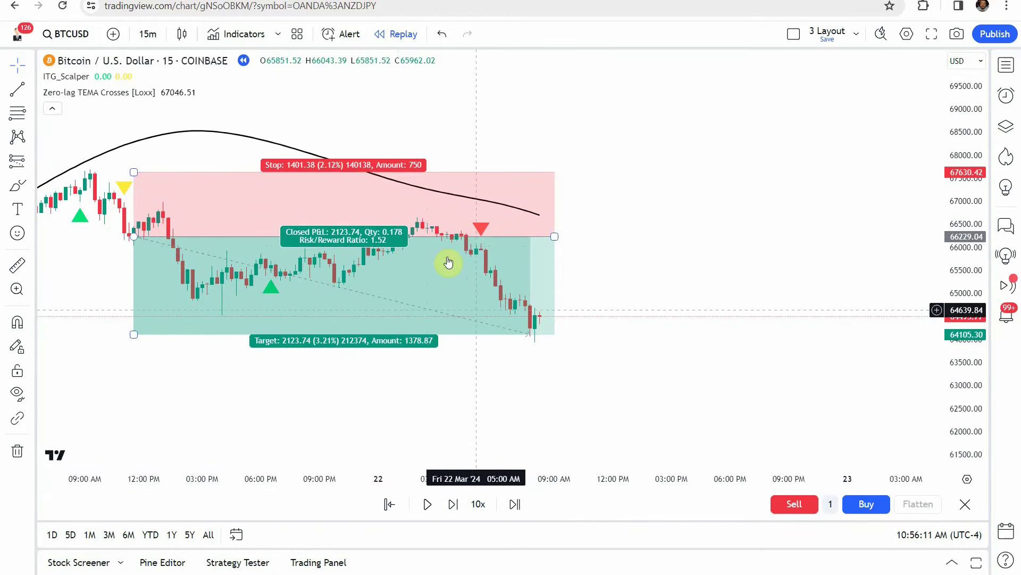
{"action": "left_click", "coordinate": [345, 302]}
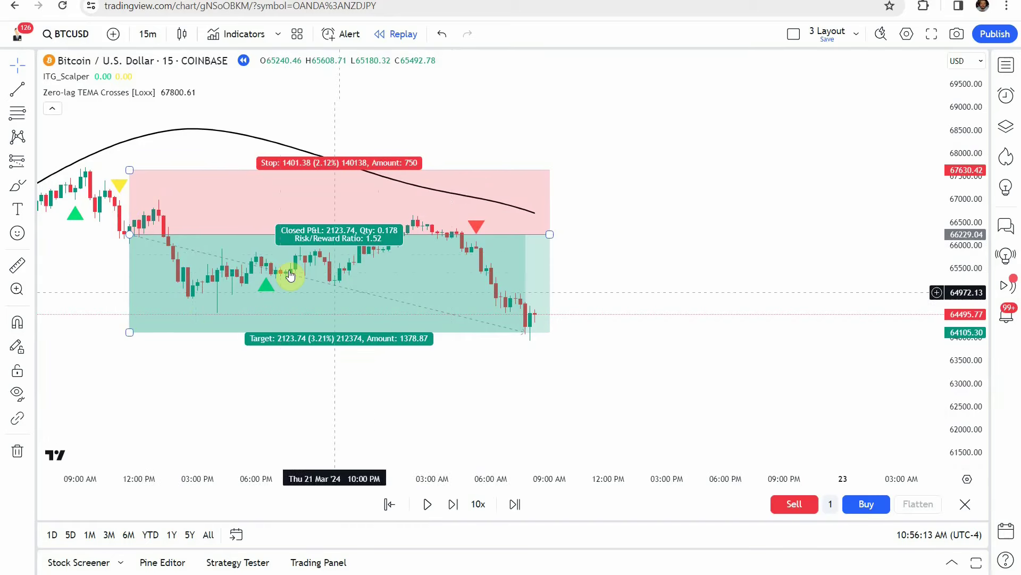
{"action": "scroll", "coordinate": [554, 377], "scroll_direction": "right", "scroll_amount": 2}
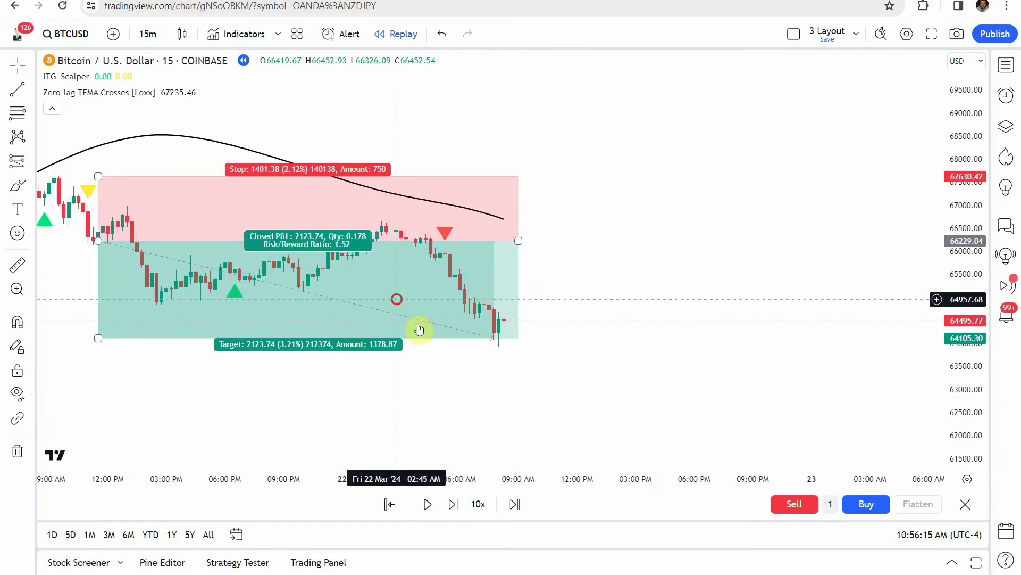
{"action": "left_click", "coordinate": [662, 333]}
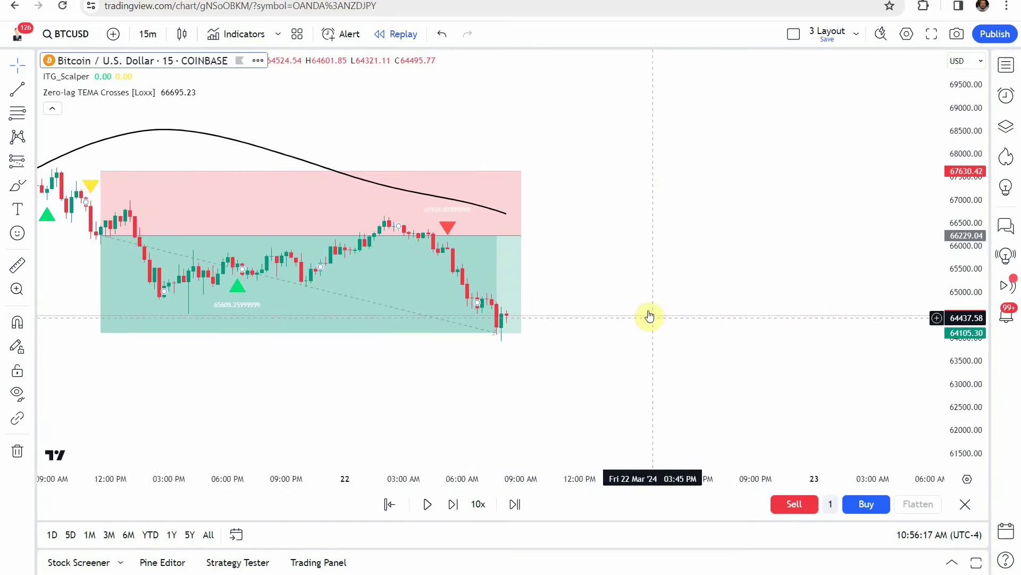